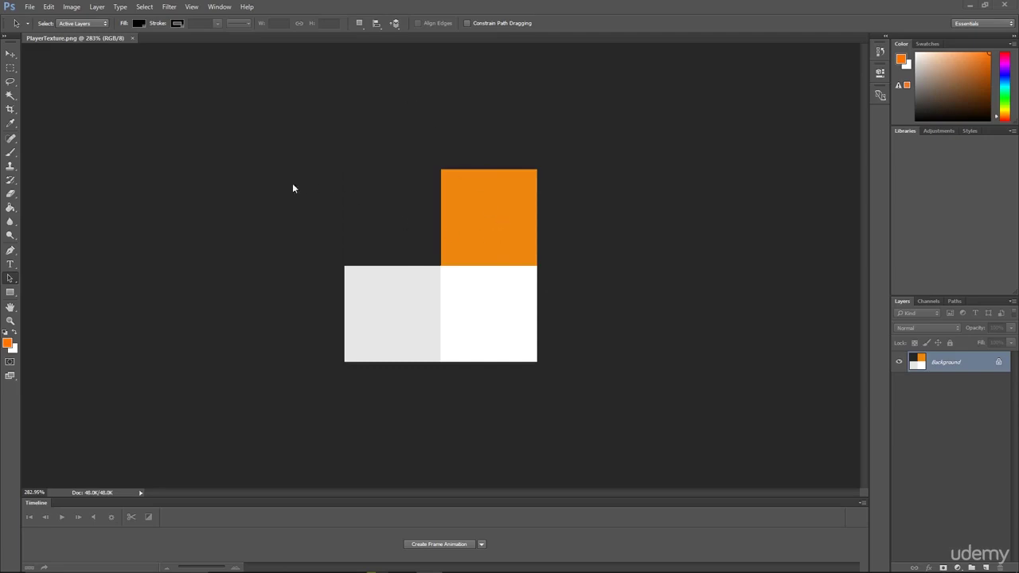
{"action": "key", "text": "m"}
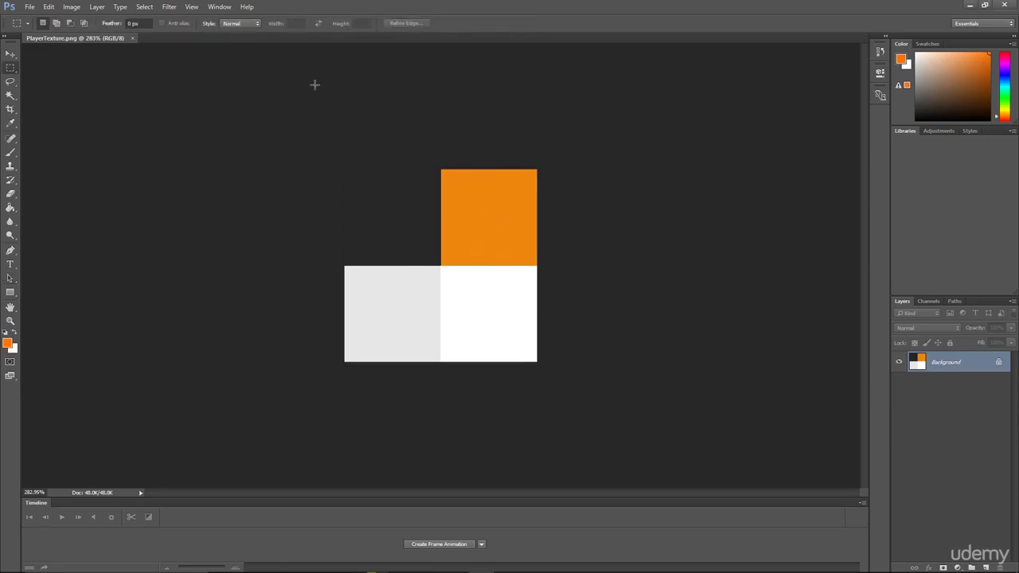
{"action": "key", "text": "ctrl+a"}
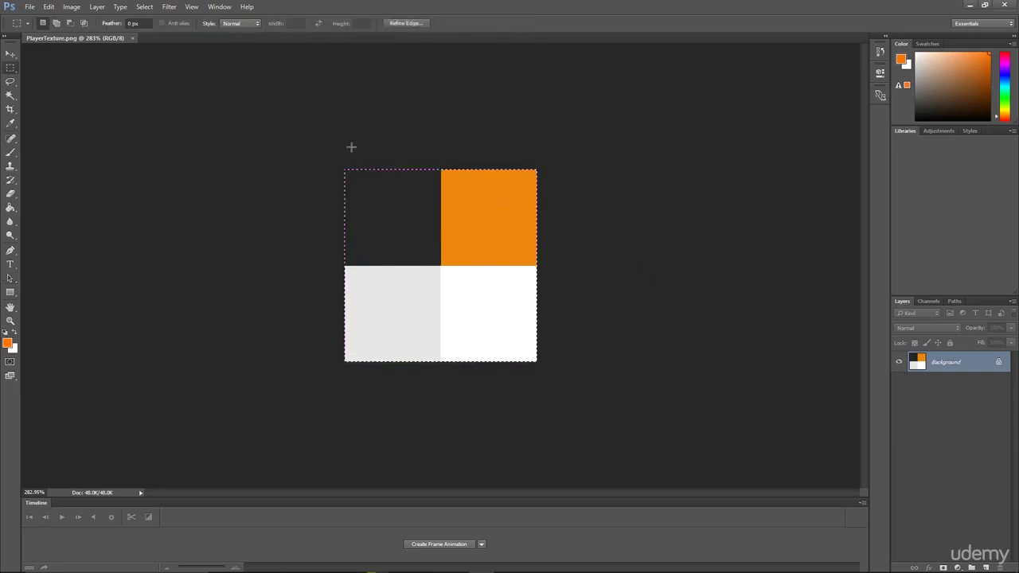
{"action": "key", "text": "ctrl+d"}
{"action": "left_click_drag", "start_coordinate": [344, 170], "coordinate": [411, 243]}
{"action": "key", "text": "ctrl+d"}
- Choose a lime-green foreground colour, test a Paint Bucket fill on the orange square and undo it
{"action": "key", "text": "g"}
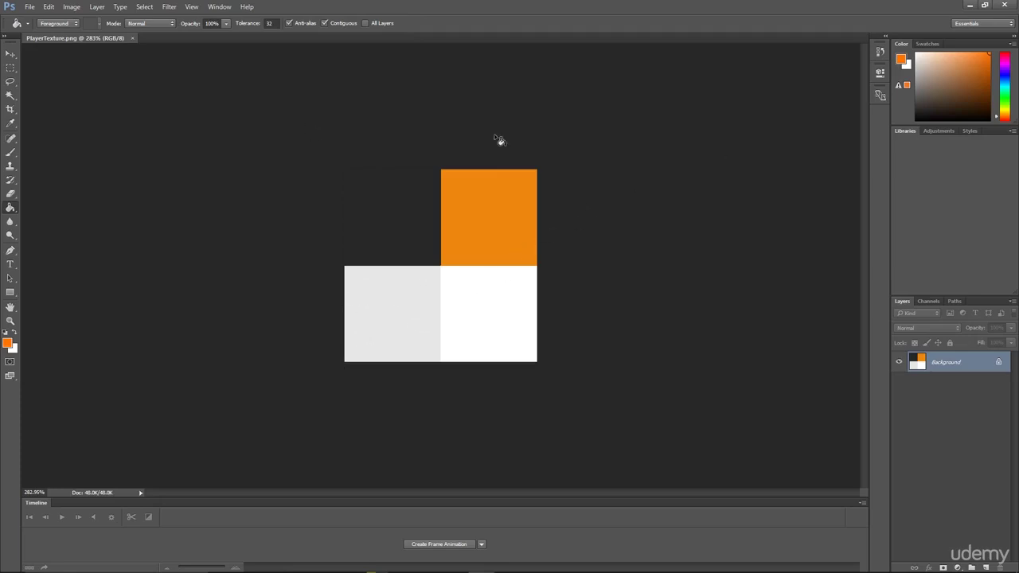
{"action": "left_click", "coordinate": [1004, 103]}
{"action": "left_click", "coordinate": [1005, 106]}
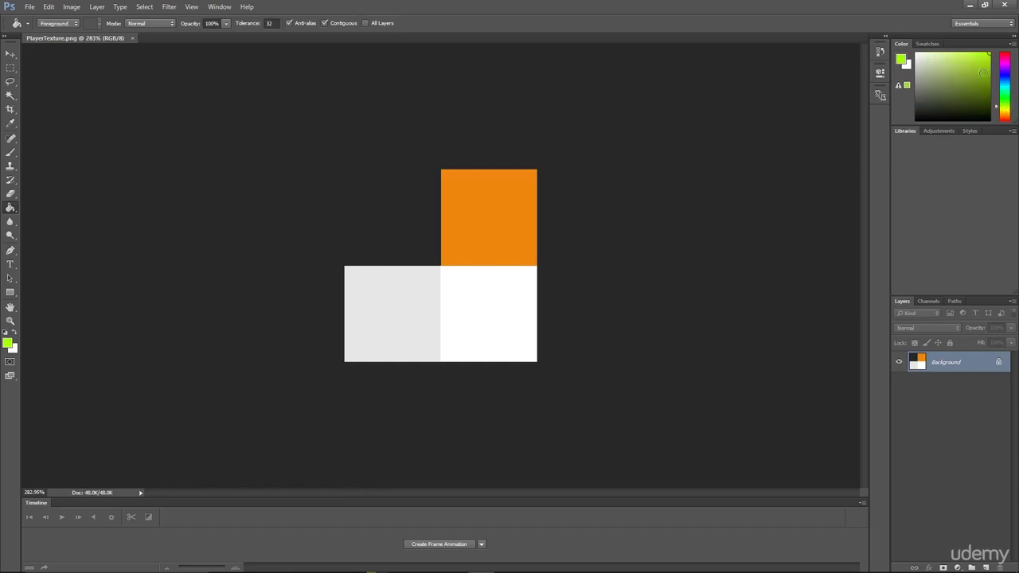
{"action": "left_click", "coordinate": [483, 197]}
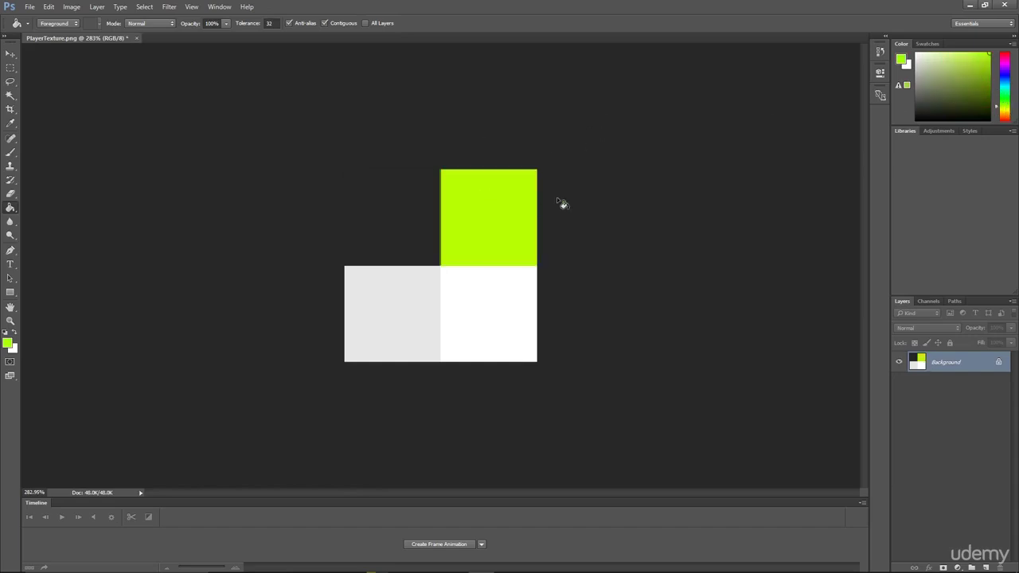
{"action": "key", "text": "ctrl+z"}
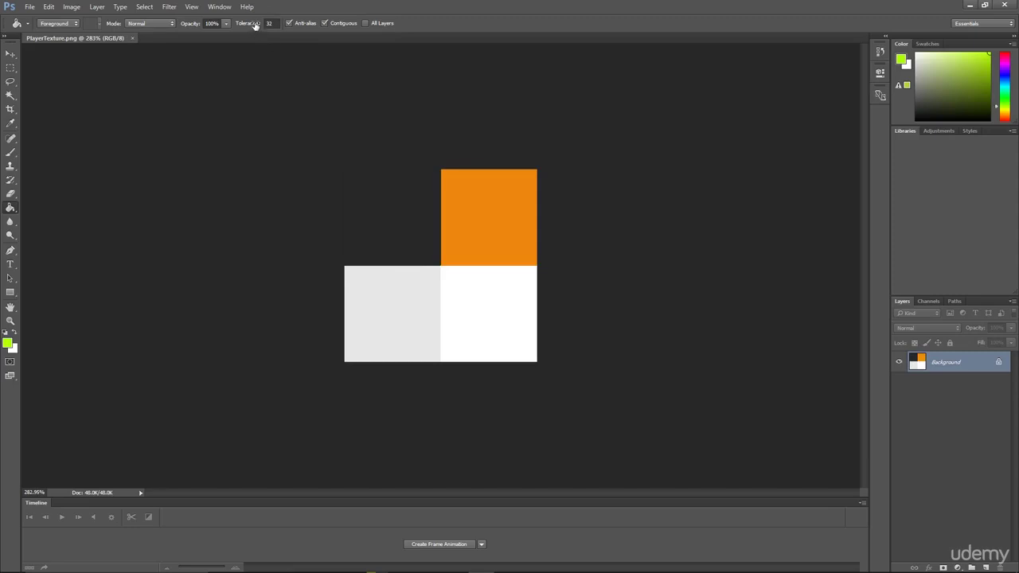
- Set the Paint Bucket tolerance to 0, retry the fill on the orange square and undo it
{"action": "left_click_drag", "start_coordinate": [255, 24], "coordinate": [223, 25]}
{"action": "left_click", "coordinate": [451, 196]}
{"action": "key", "text": "ctrl+z"}
- Turn off anti-aliasing for the Paint Bucket, test the lime-green fill on the orange square and undo it
{"action": "left_click", "coordinate": [289, 24]}
{"action": "left_click", "coordinate": [461, 193]}
{"action": "scroll", "coordinate": [522, 249], "scroll_direction": "up", "scroll_amount": 2, "text": "alt"}
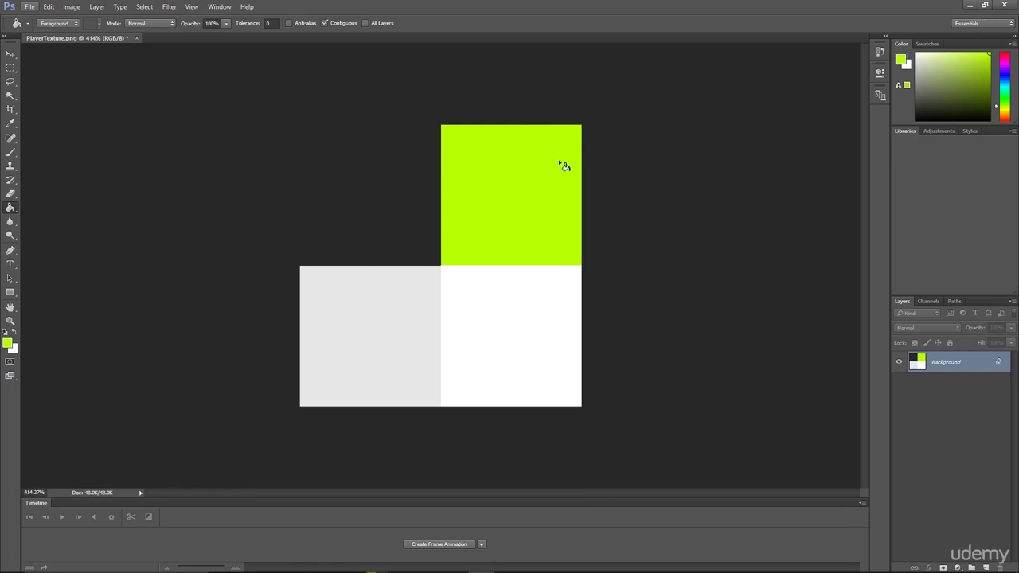
{"action": "scroll", "coordinate": [593, 143], "scroll_direction": "down", "scroll_amount": 1}
{"action": "scroll", "coordinate": [577, 160], "scroll_direction": "down", "scroll_amount": 1}
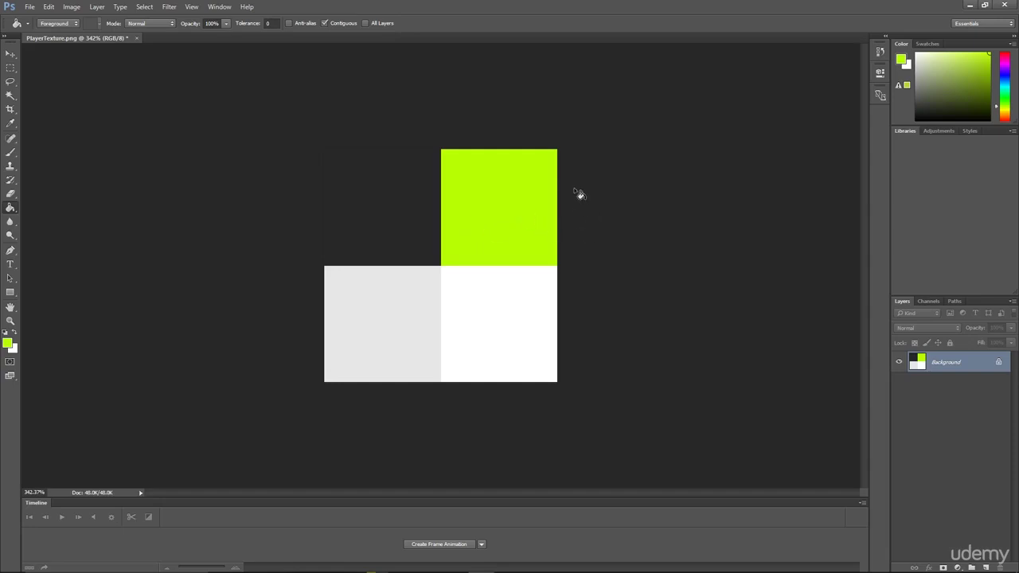
{"action": "key", "text": "ctrl+z"}
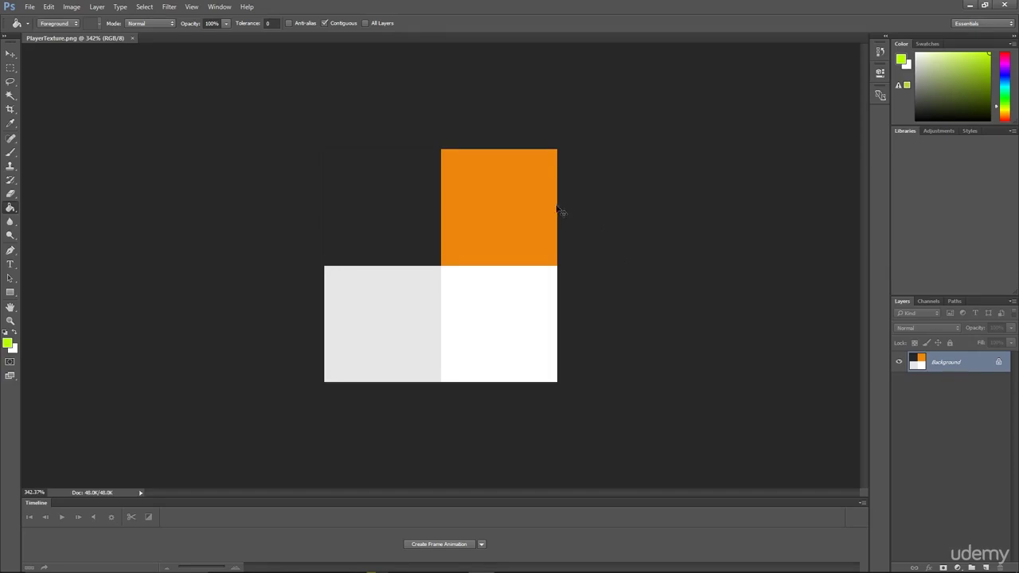
- Create a new blank document 128 pixels wide and 128 pixels high
{"action": "key", "text": "ctrl+n"}
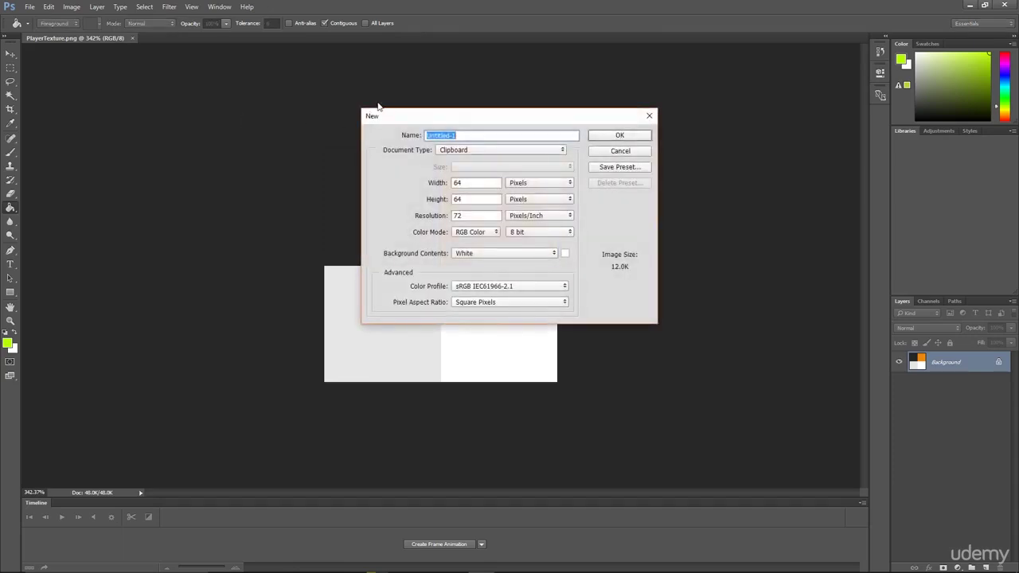
{"action": "double_click", "coordinate": [488, 185]}
{"action": "type", "text": "128"}
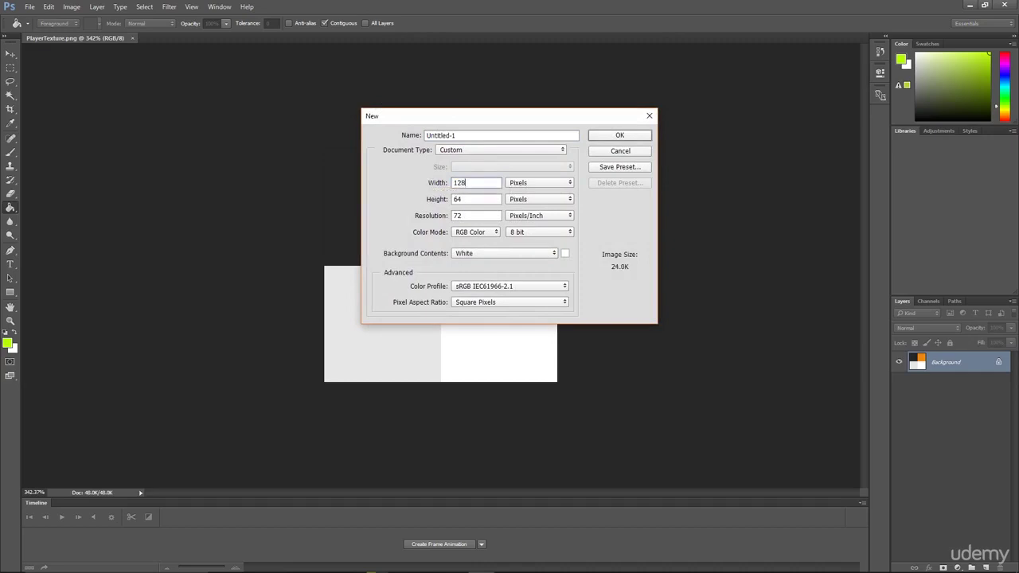
{"action": "key", "text": "Tab"}
{"action": "type", "text": "128"}
{"action": "left_click", "coordinate": [619, 135]}
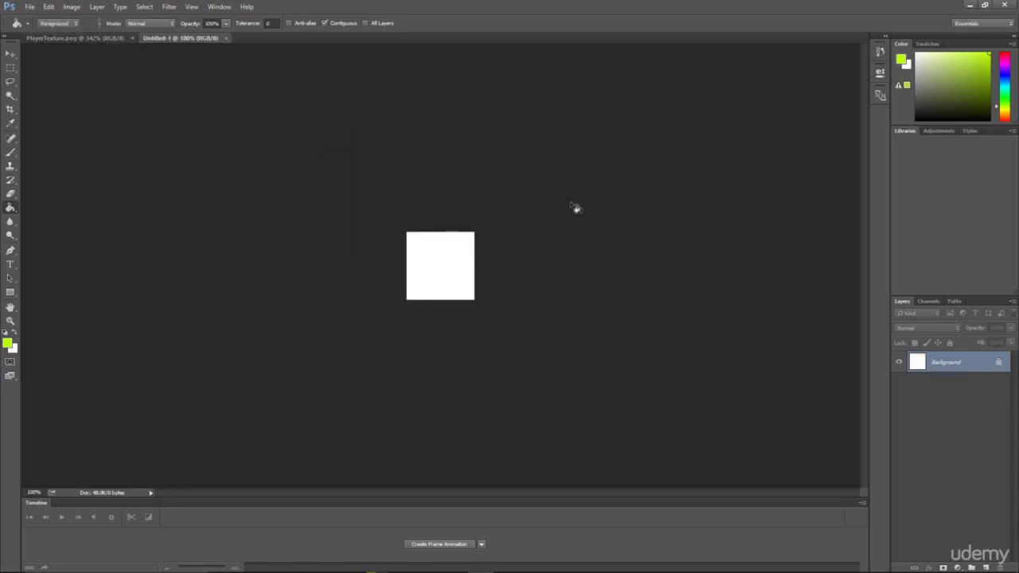
{"action": "scroll", "coordinate": [484, 241], "scroll_direction": "up", "scroll_amount": 6}
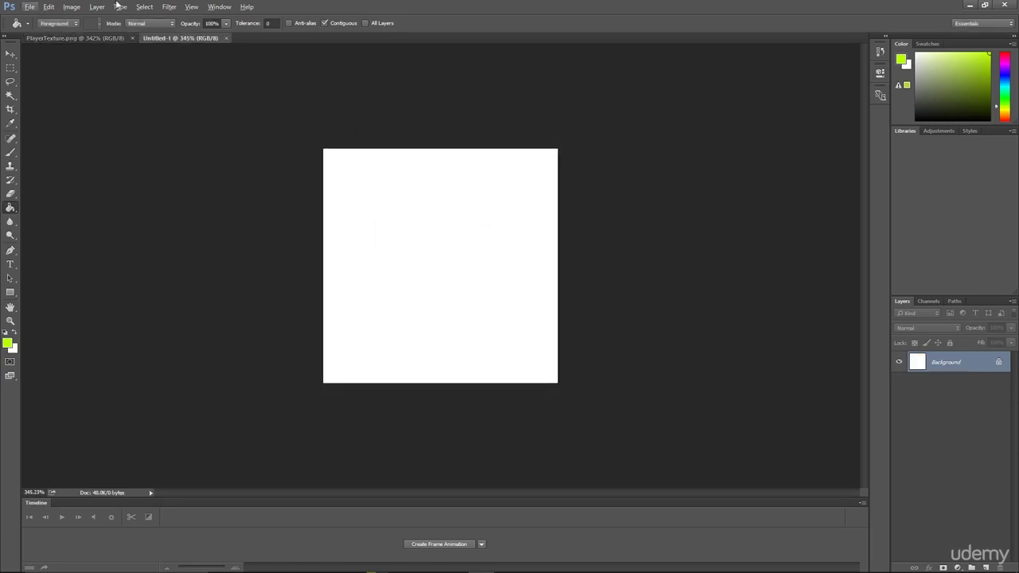
- Copy the dark upper-left square of PlayerTexture.png and paste it into the new 128 × 128 document
{"action": "left_click", "coordinate": [61, 38]}
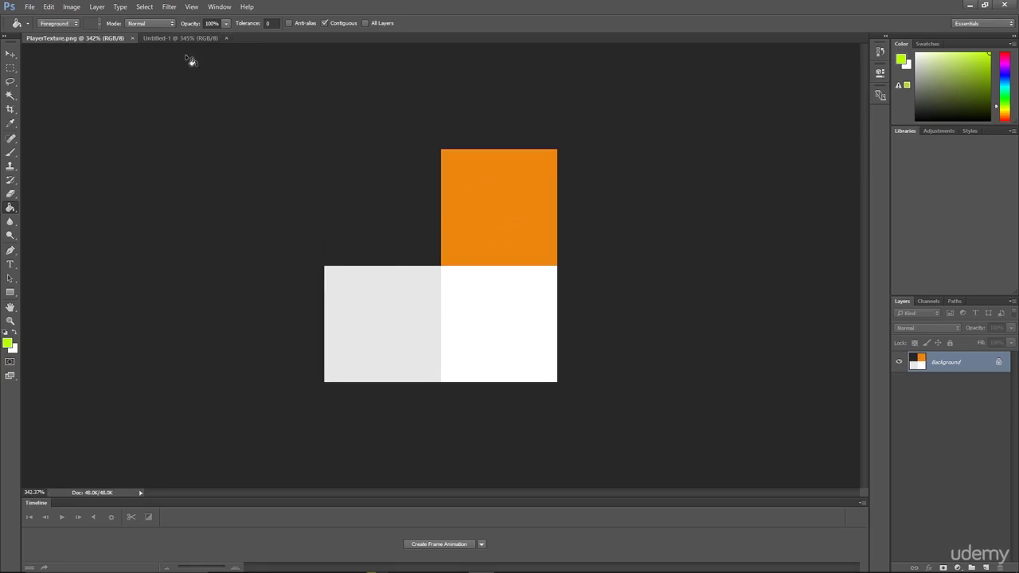
{"action": "key", "text": "m"}
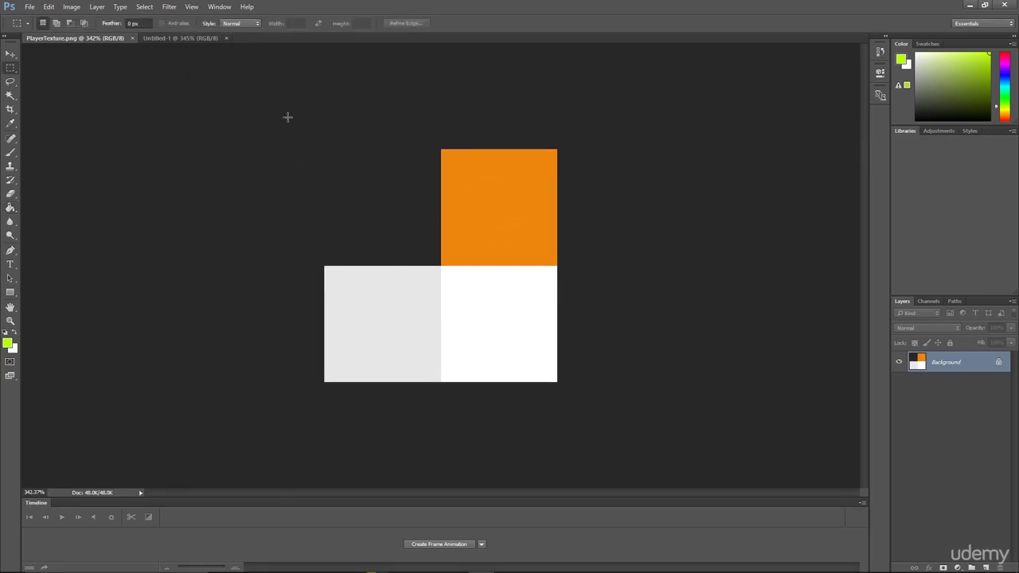
{"action": "mouse_move", "coordinate": [324, 148]}
{"action": "left_mouse_down"}
{"action": "mouse_move", "coordinate": [391, 174]}
{"action": "mouse_move", "coordinate": [440, 229]}
{"action": "mouse_move", "coordinate": [440, 265]}
{"action": "left_mouse_up"}
{"action": "left_click", "coordinate": [202, 38]}
{"action": "key", "text": "ctrl+v"}
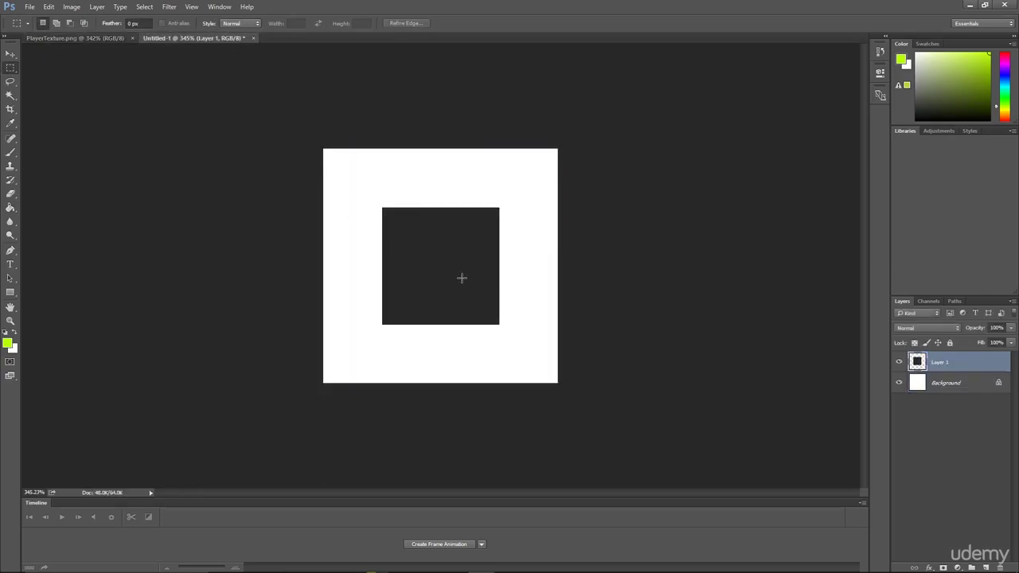
- Move the pasted square into the canvas's upper-left corner and fill it with lime green
{"action": "key", "text": "v"}
{"action": "left_click_drag", "start_coordinate": [451, 273], "coordinate": [392, 211]}
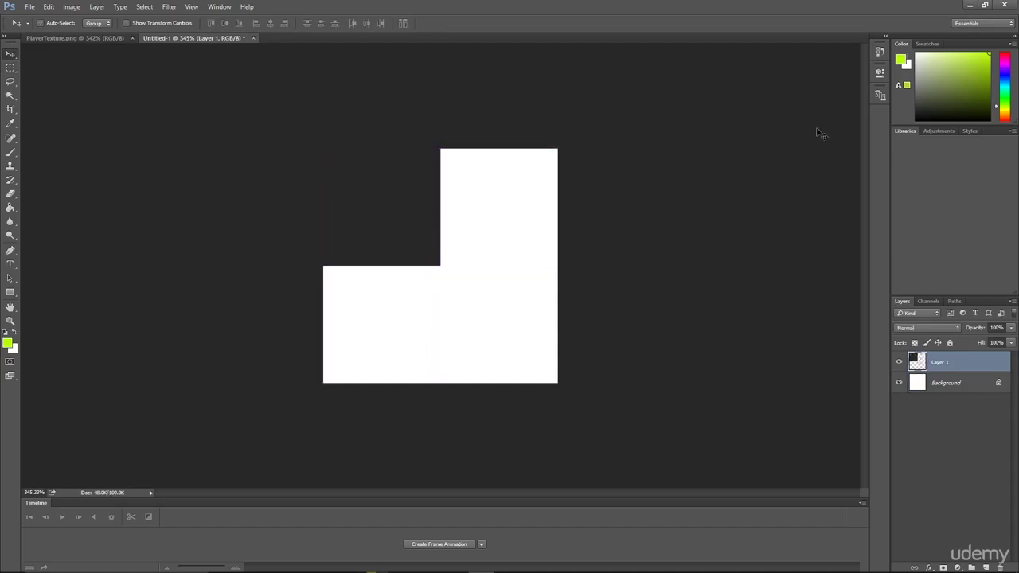
{"action": "key", "text": "g"}
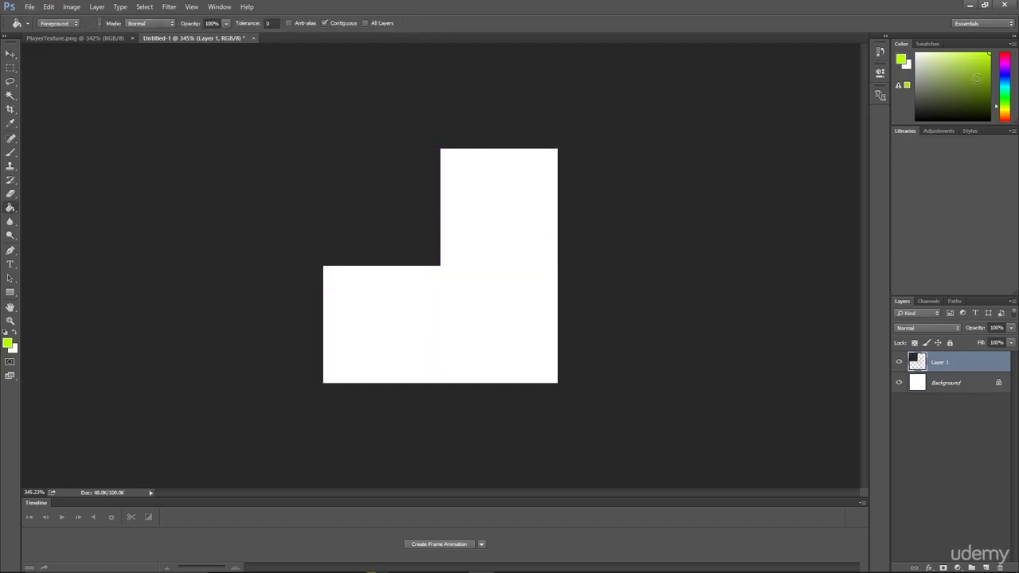
{"action": "left_click", "coordinate": [390, 180]}
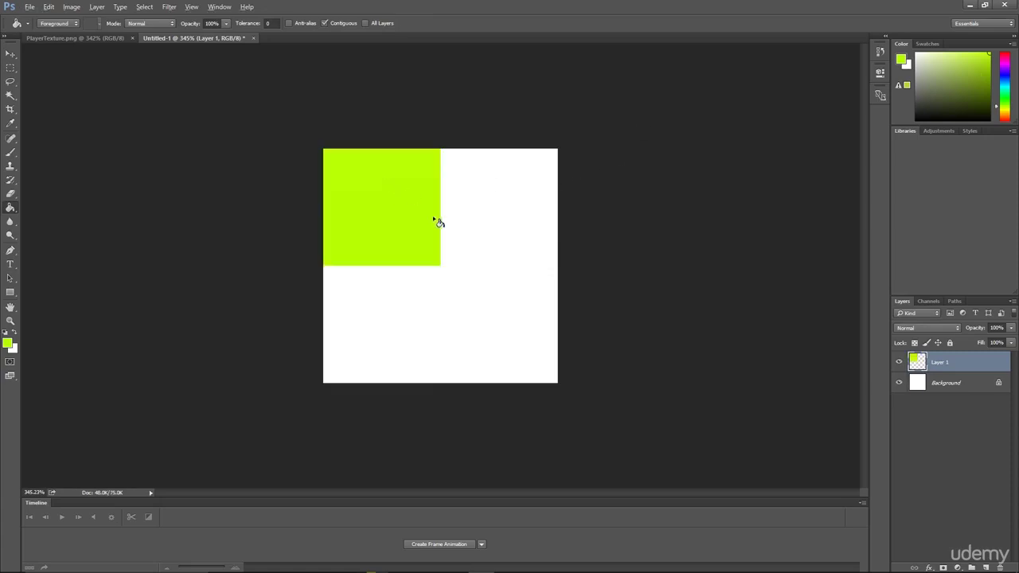
- Paste a second copy of the square into the canvas's upper-right corner and fill it with blue
{"action": "key", "text": "ctrl+v"}
{"action": "key", "text": "v"}
{"action": "left_click_drag", "start_coordinate": [448, 258], "coordinate": [505, 196]}
{"action": "left_click_drag", "start_coordinate": [506, 197], "coordinate": [506, 197]}
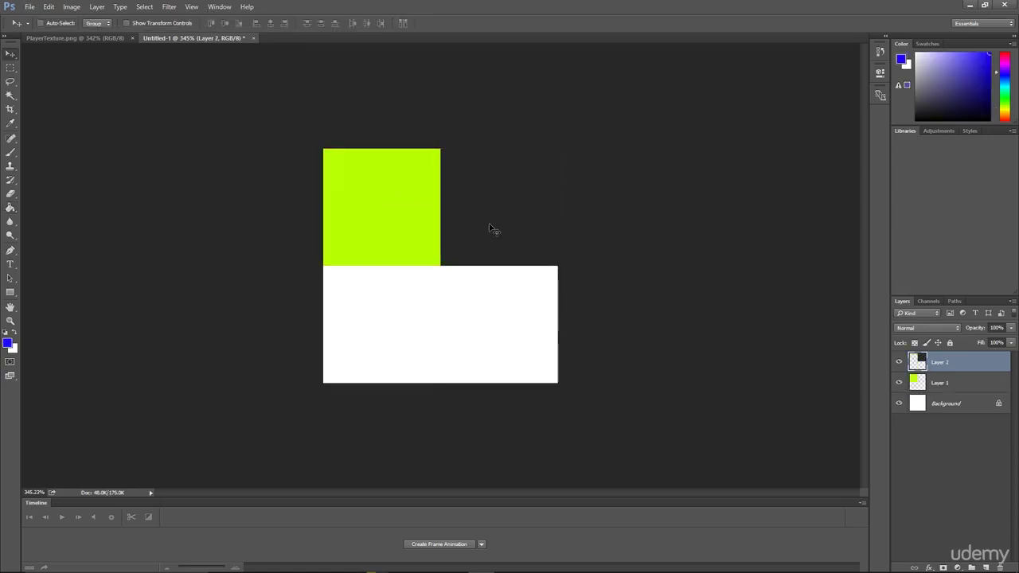
{"action": "key", "text": "g"}
{"action": "left_click", "coordinate": [552, 216]}
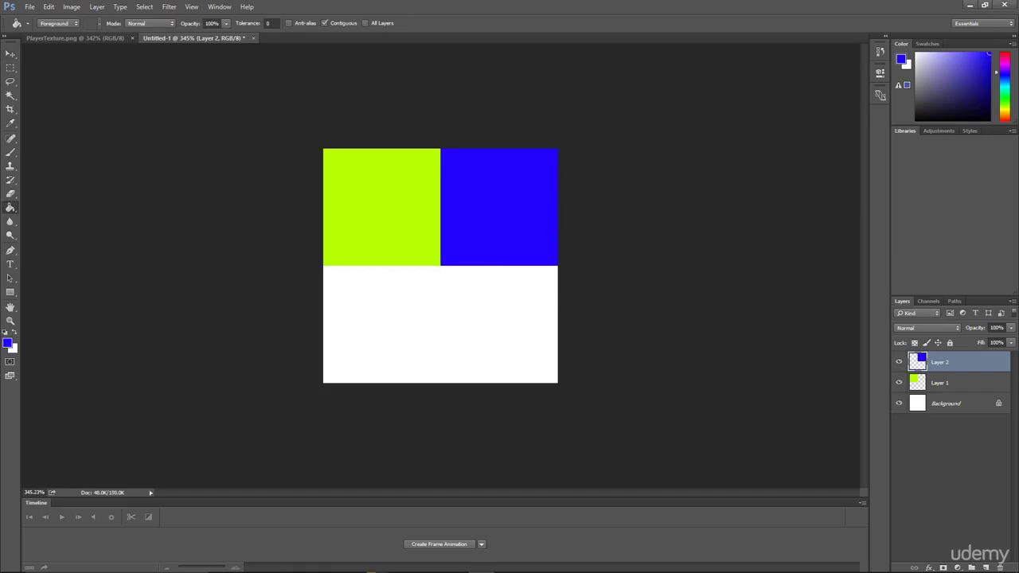
- Paste a third copy of the square into the canvas's lower-left corner and choose a muted purple foreground colour
{"action": "left_click", "coordinate": [919, 72]}
{"action": "key", "text": "ctrl+v"}
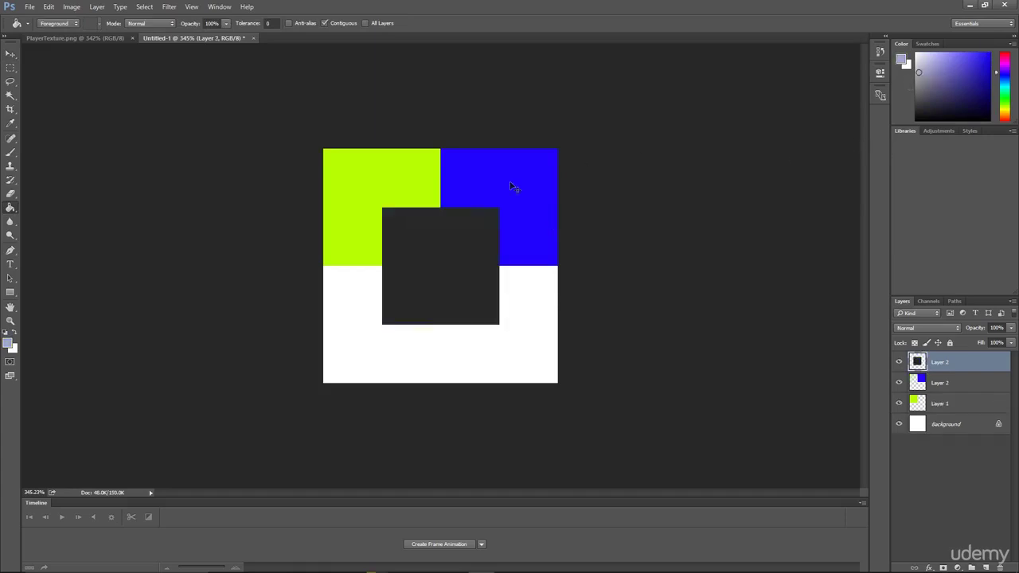
{"action": "key", "text": "v"}
{"action": "left_click_drag", "start_coordinate": [448, 262], "coordinate": [412, 322]}
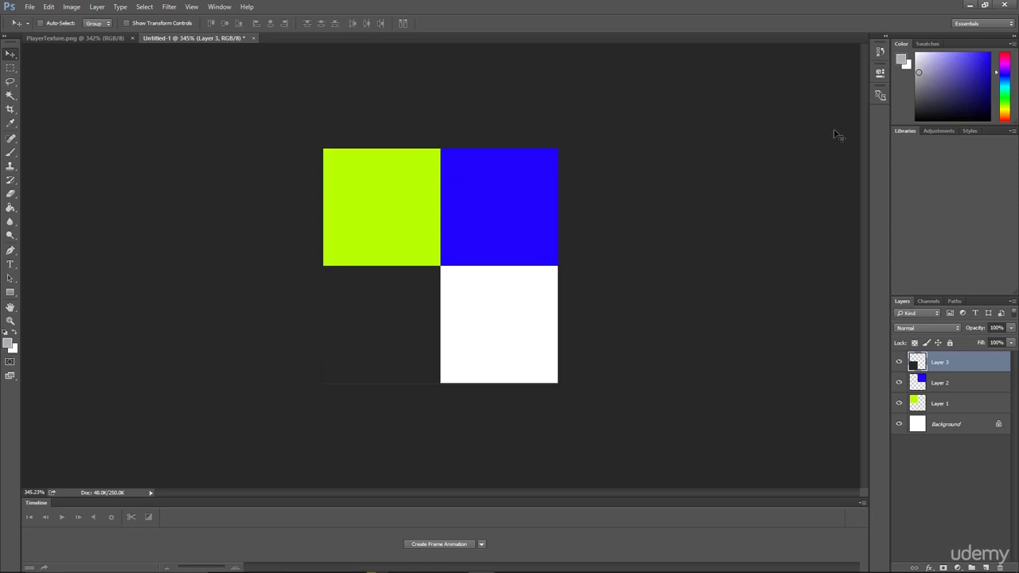
{"action": "left_click", "coordinate": [958, 58]}
- Return to PlayerTexture.png and clear the selection around the dark square
{"action": "left_click", "coordinate": [98, 39]}
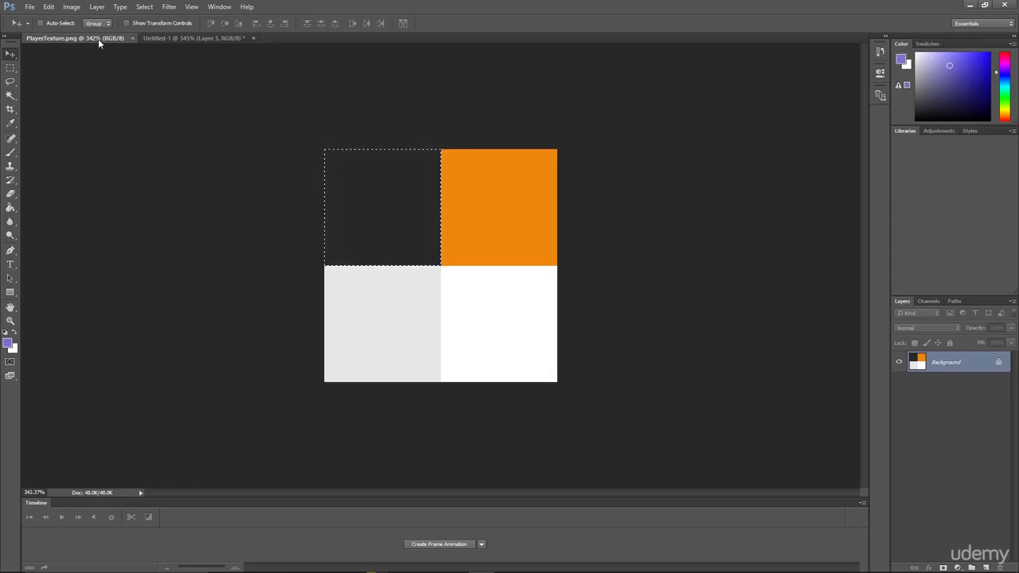
{"action": "key", "text": "m"}
{"action": "left_click", "coordinate": [567, 422]}
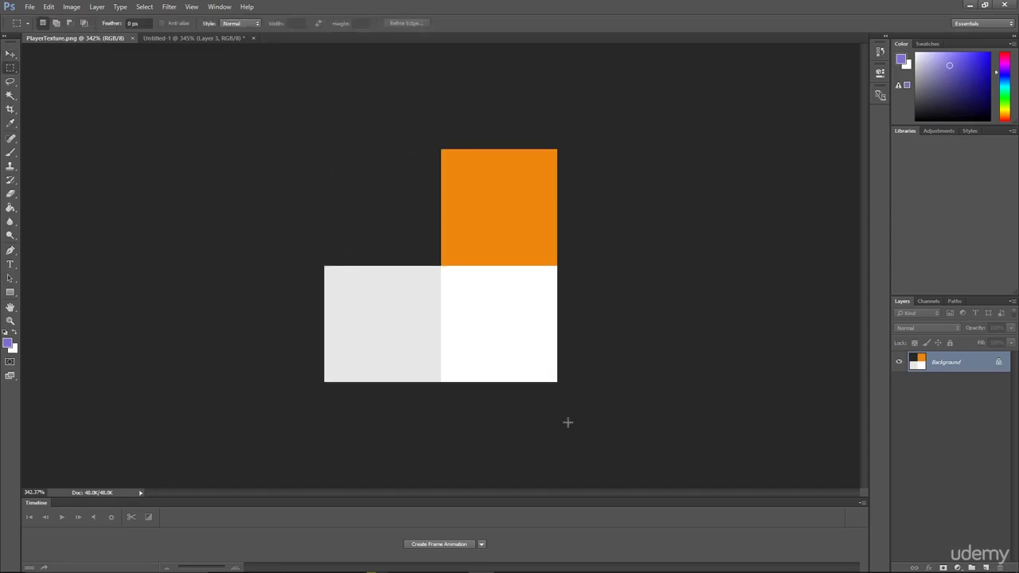